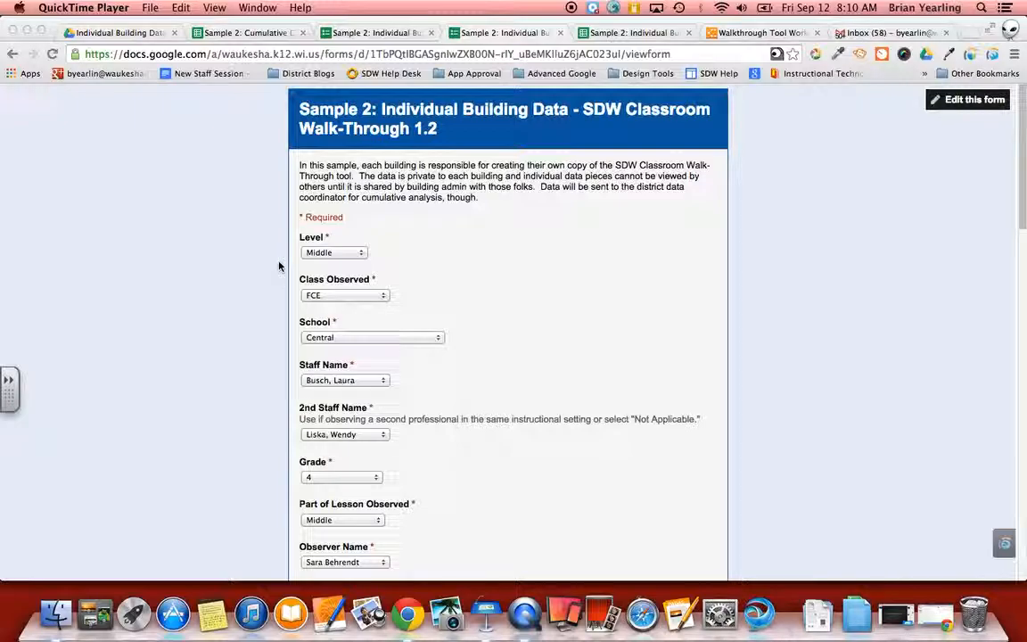
- Review the completed classroom walk-through form down to the e-mail fields and submit it
{"action": "scroll", "coordinate": [279, 265], "scroll_direction": "down", "scroll_amount": 1}
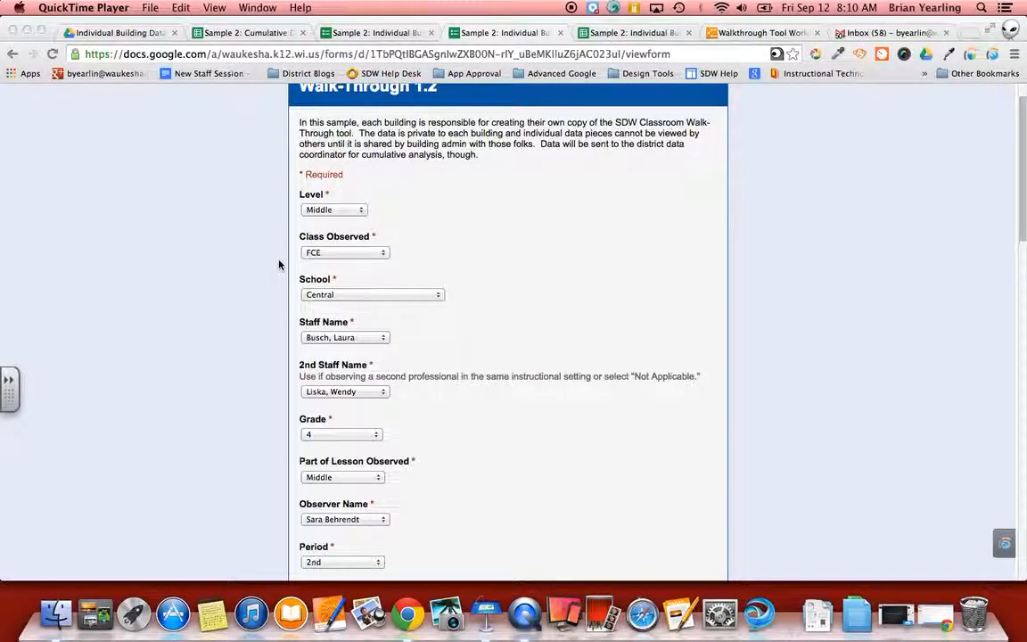
{"action": "scroll", "coordinate": [278, 264], "scroll_direction": "down", "scroll_amount": 2}
{"action": "scroll", "coordinate": [279, 264], "scroll_direction": "up", "scroll_amount": 3}
{"action": "scroll", "coordinate": [278, 264], "scroll_direction": "down", "scroll_amount": 1}
{"action": "scroll", "coordinate": [278, 263], "scroll_direction": "down", "scroll_amount": 15}
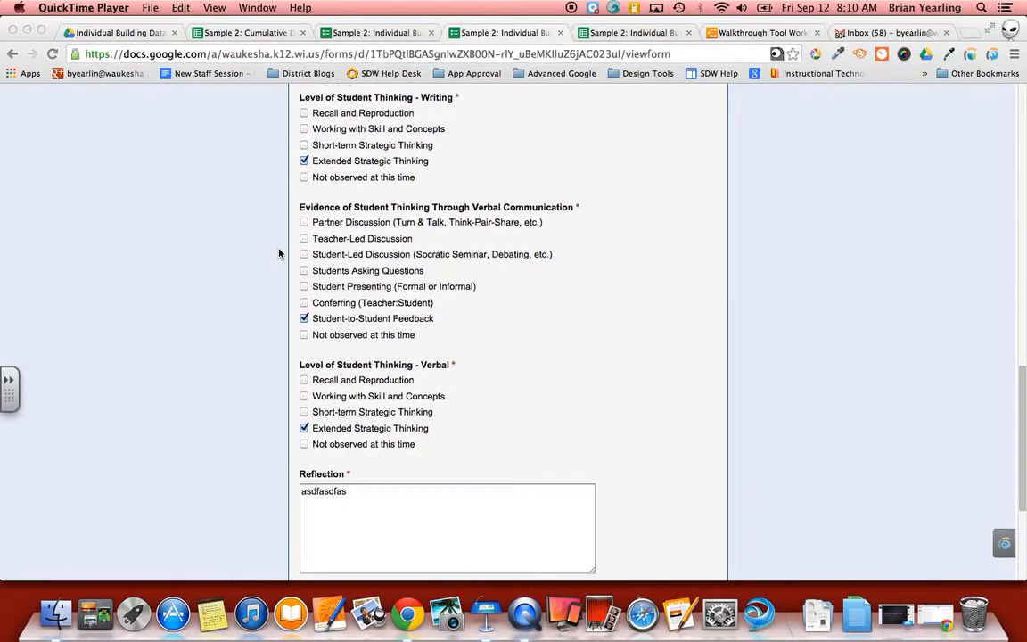
{"action": "scroll", "coordinate": [279, 255], "scroll_direction": "down", "scroll_amount": 2}
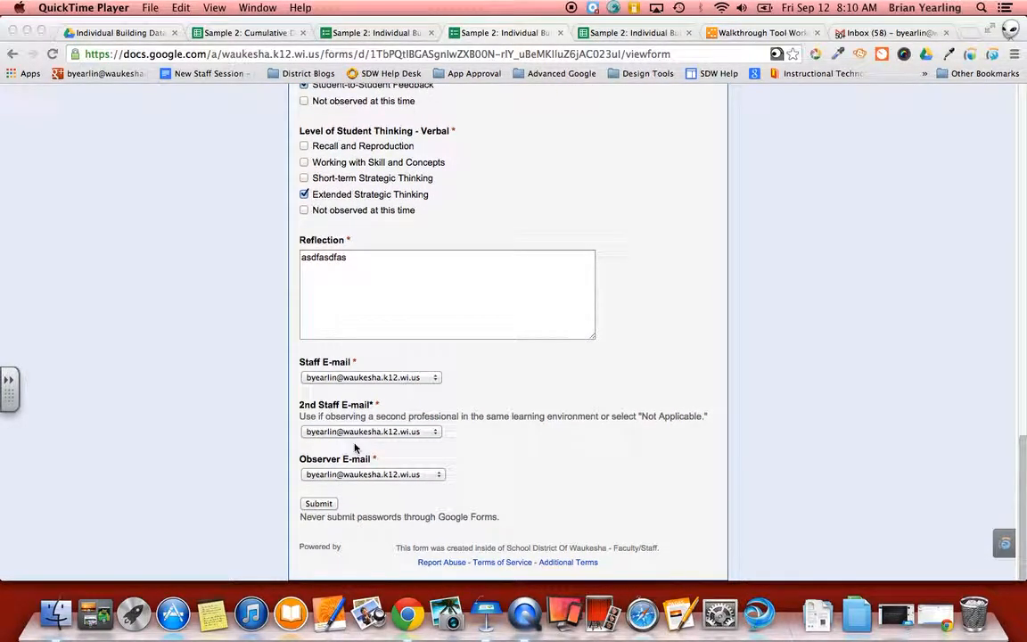
{"action": "left_click", "coordinate": [327, 508]}
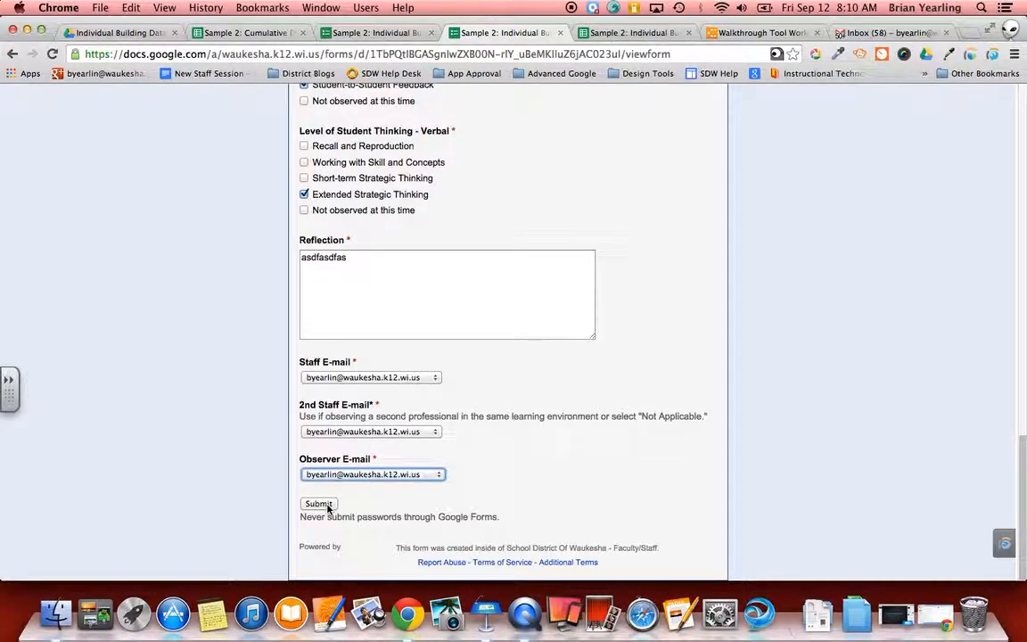
{"action": "left_click", "coordinate": [318, 505]}
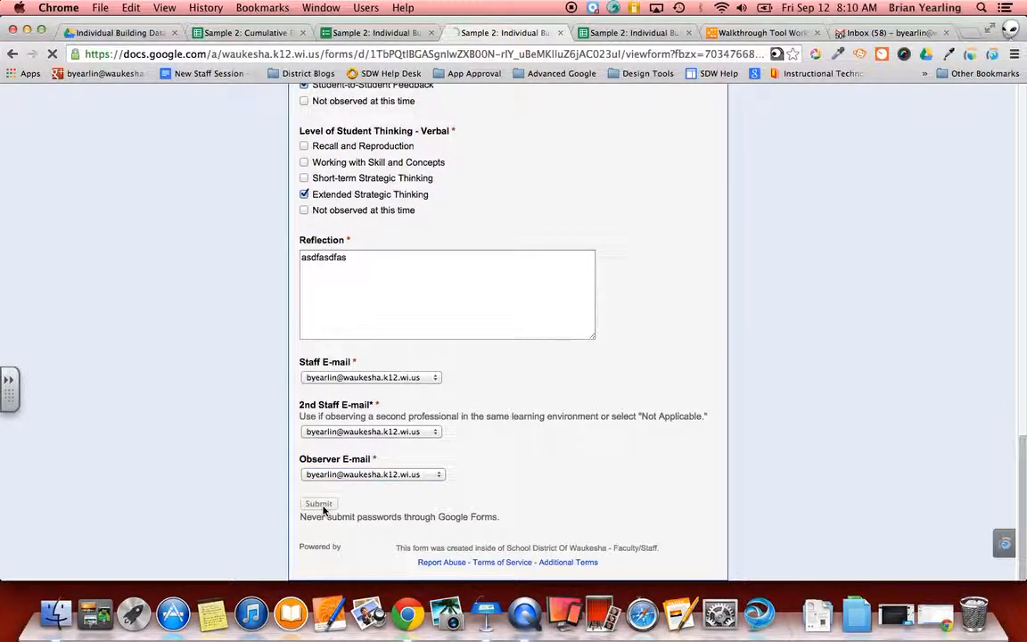
- Switch to the form's responses spreadsheet and examine the newest submission's row across its columns
{"action": "left_click", "coordinate": [575, 32]}
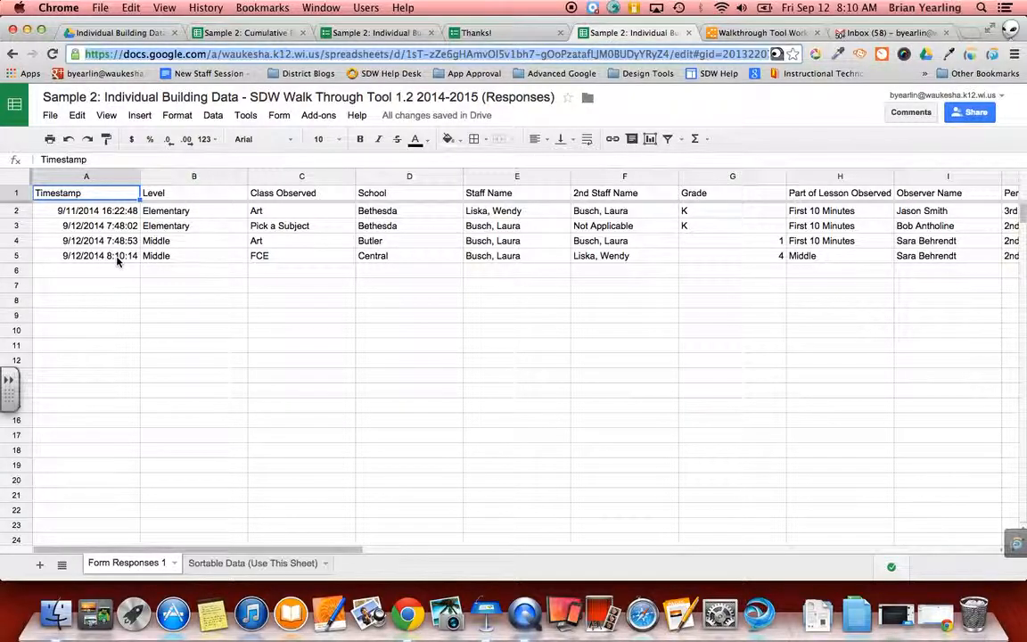
{"action": "scroll", "coordinate": [558, 303], "scroll_direction": "right", "scroll_amount": 4}
{"action": "scroll", "coordinate": [558, 302], "scroll_direction": "left", "scroll_amount": 4}
- Add 2000 more rows at the bottom of the Sortable Data (Use This Sheet) sheet
{"action": "left_click", "coordinate": [239, 565]}
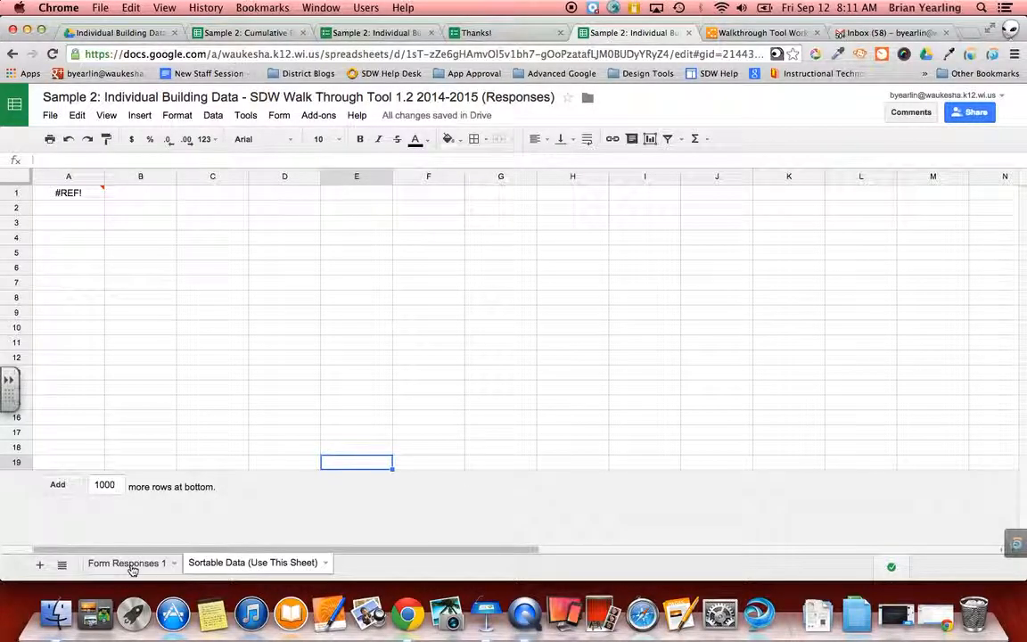
{"action": "left_click", "coordinate": [125, 564]}
{"action": "left_click", "coordinate": [220, 563]}
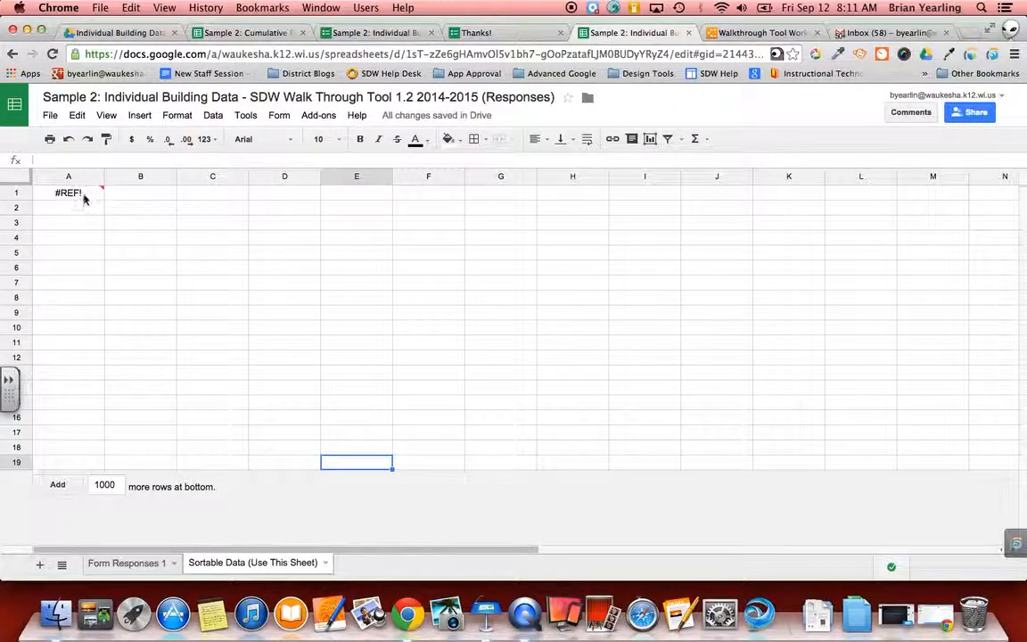
{"action": "mouse_move", "coordinate": [77, 195]}
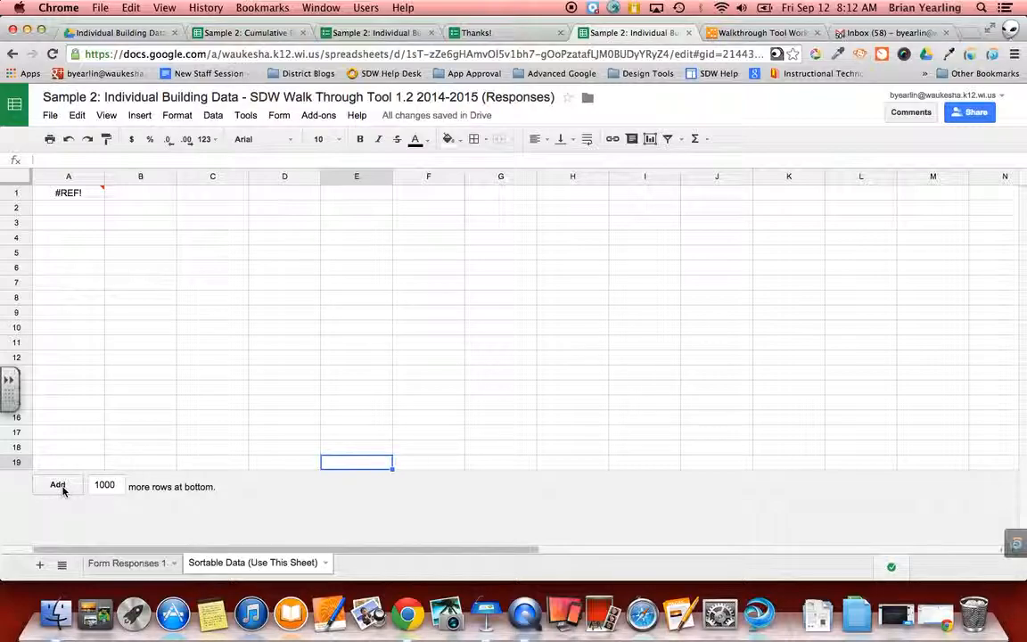
{"action": "double_click", "coordinate": [114, 486]}
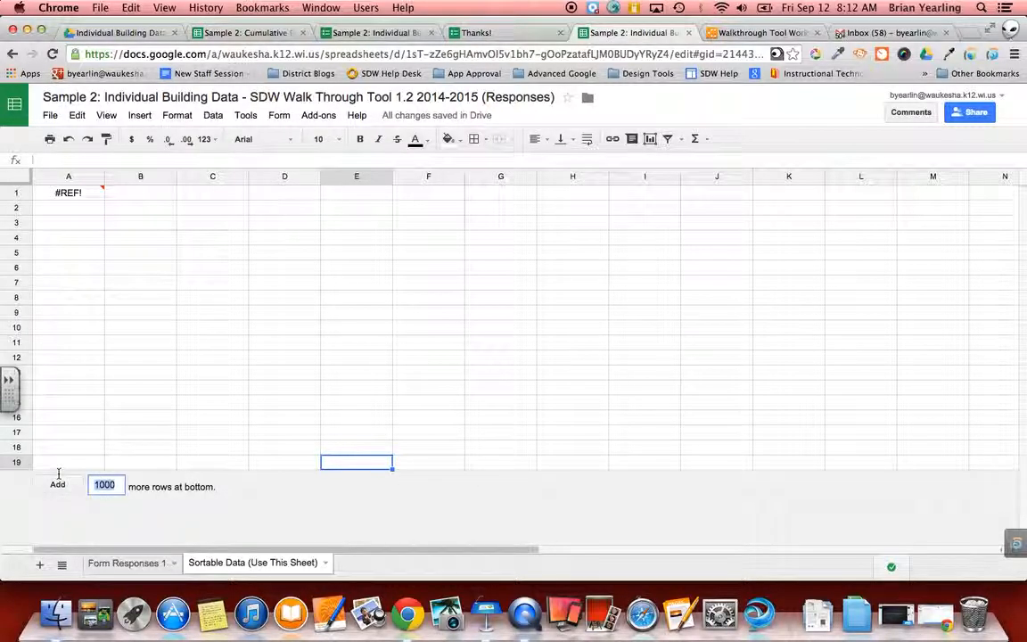
{"action": "type", "text": "2000"}
{"action": "left_click", "coordinate": [58, 485]}
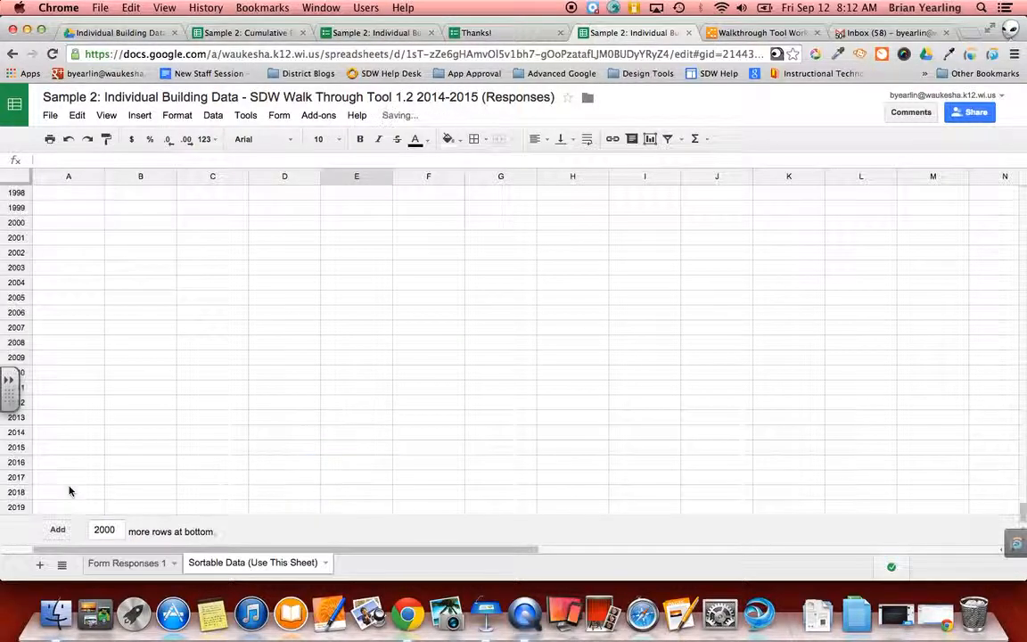
{"action": "scroll", "coordinate": [445, 323], "scroll_direction": "up", "scroll_amount": 20}
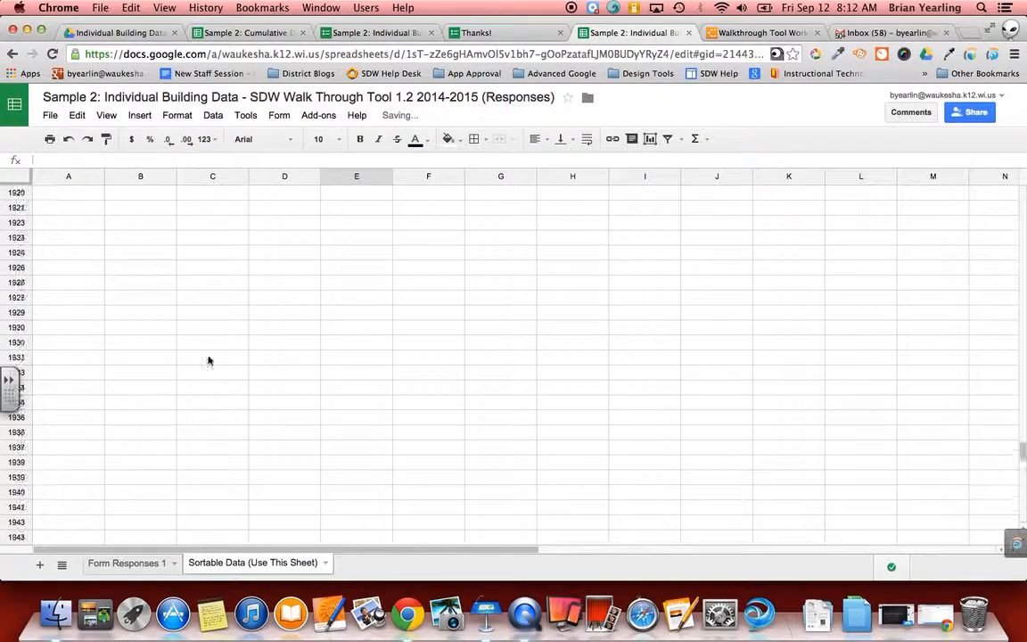
{"action": "scroll", "coordinate": [445, 325], "scroll_direction": "up", "scroll_amount": 20}
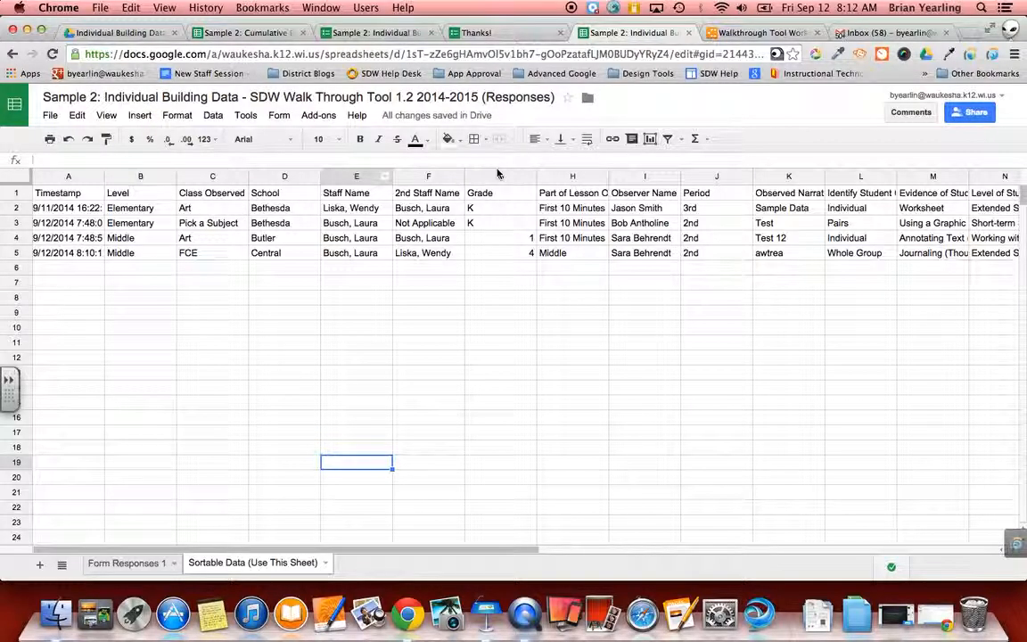
- Turn on a filter for the Period column of the sortable data
{"action": "scroll", "coordinate": [709, 272], "scroll_direction": "right", "scroll_amount": 1}
{"action": "scroll", "coordinate": [709, 272], "scroll_direction": "left", "scroll_amount": 1}
{"action": "left_click", "coordinate": [697, 176]}
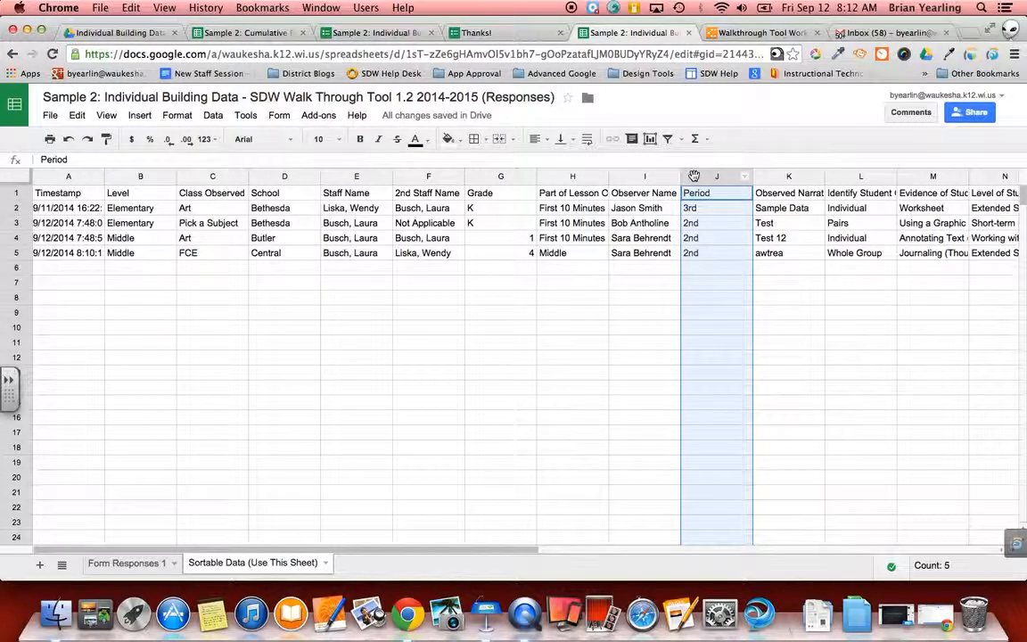
{"action": "left_click", "coordinate": [682, 140]}
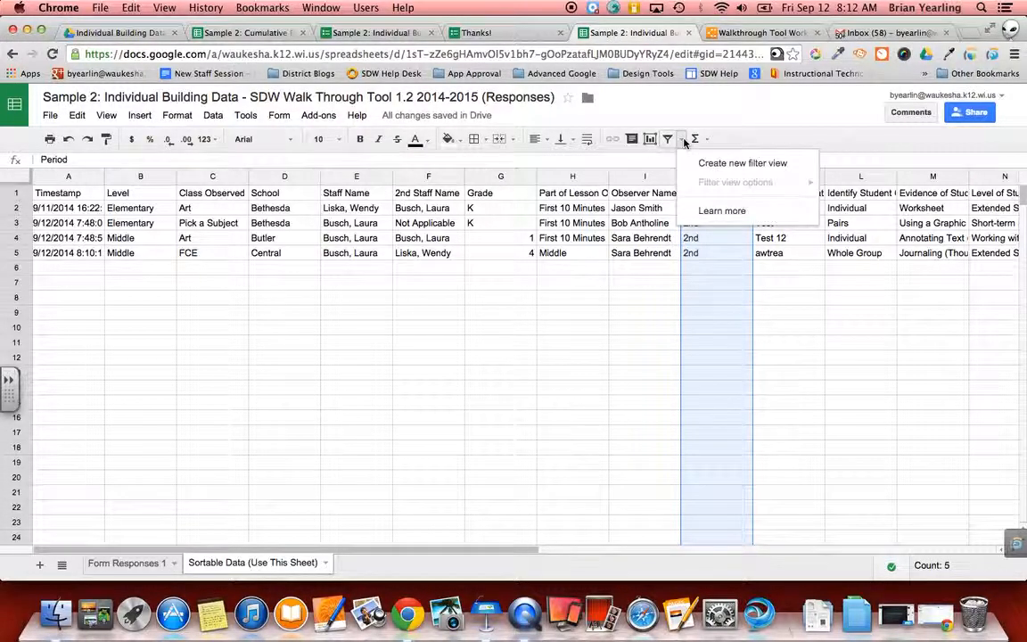
{"action": "left_click", "coordinate": [676, 140]}
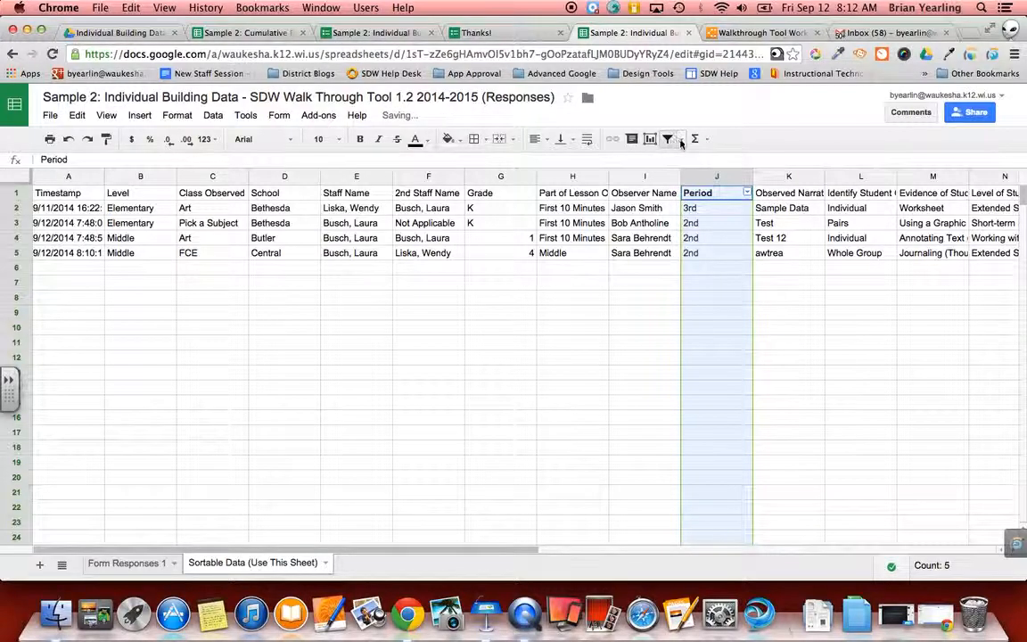
- Filter the Period column to show only 2nd, excluding blanks and 3rd
{"action": "left_click", "coordinate": [747, 193]}
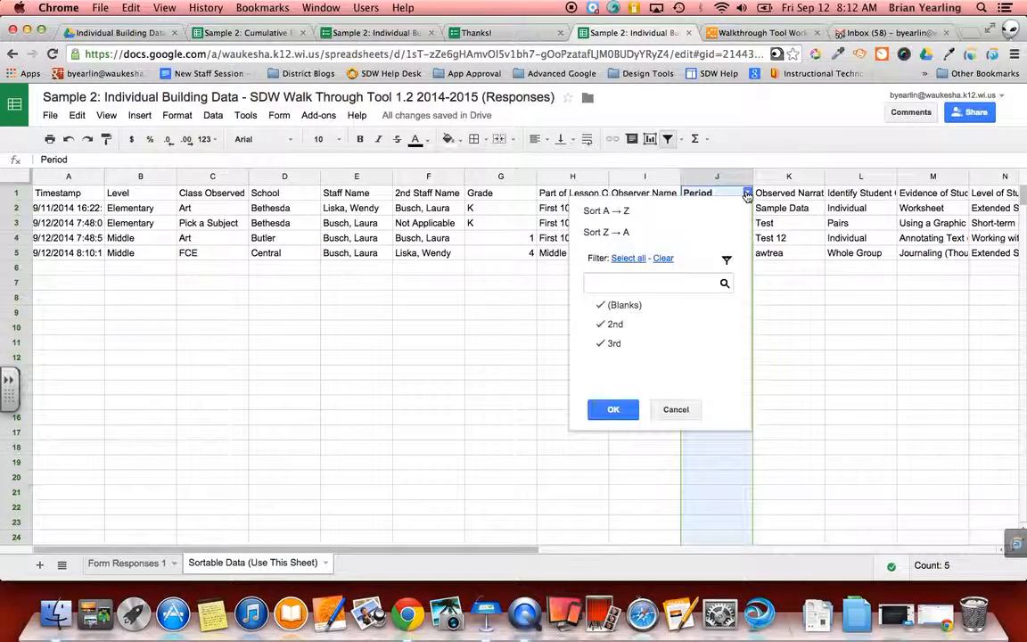
{"action": "left_click", "coordinate": [649, 306]}
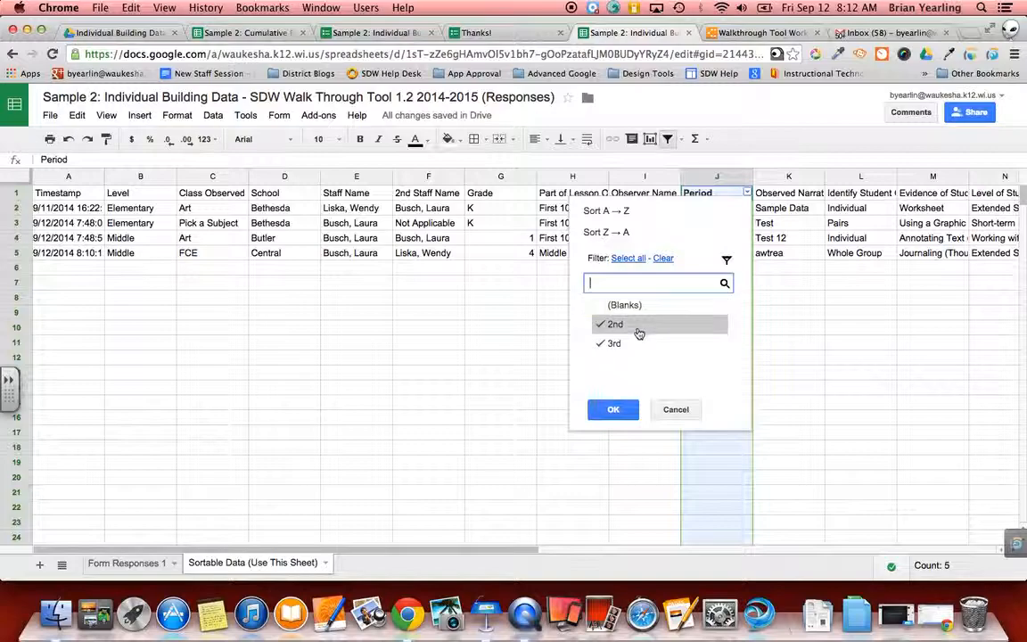
{"action": "left_click", "coordinate": [638, 345]}
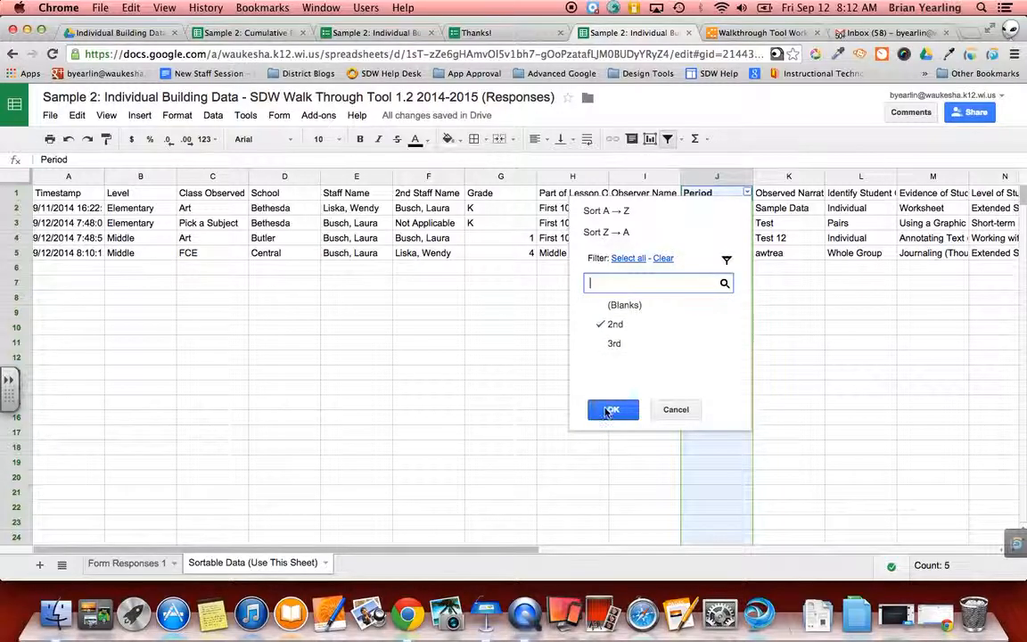
{"action": "left_click", "coordinate": [609, 411]}
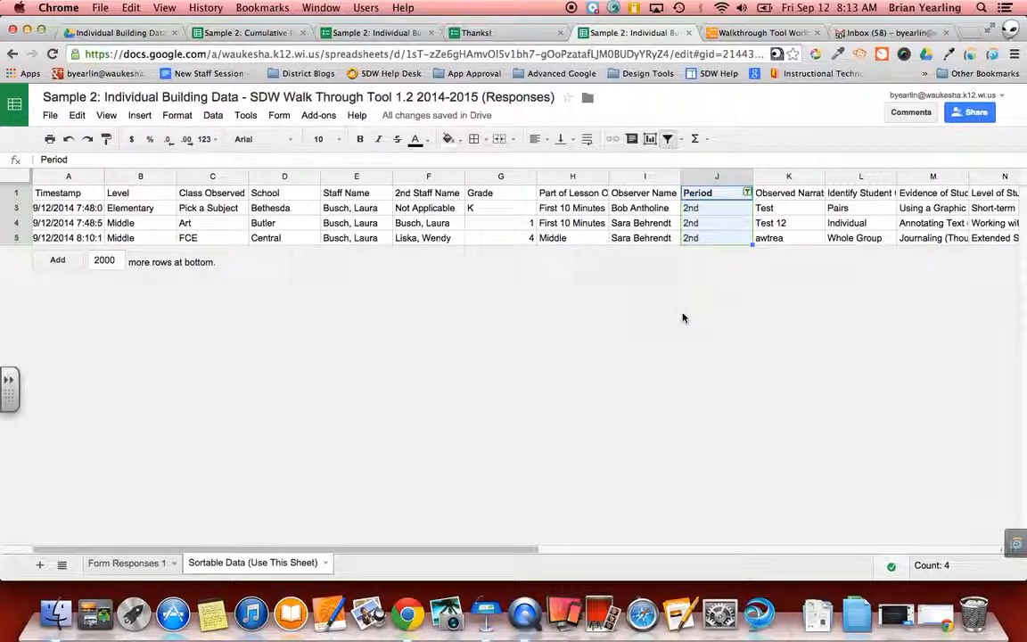
- Add a new sheet to the responses spreadsheet and name it "Report on 2nd Period"
{"action": "scroll", "coordinate": [713, 276], "scroll_direction": "right", "scroll_amount": 3}
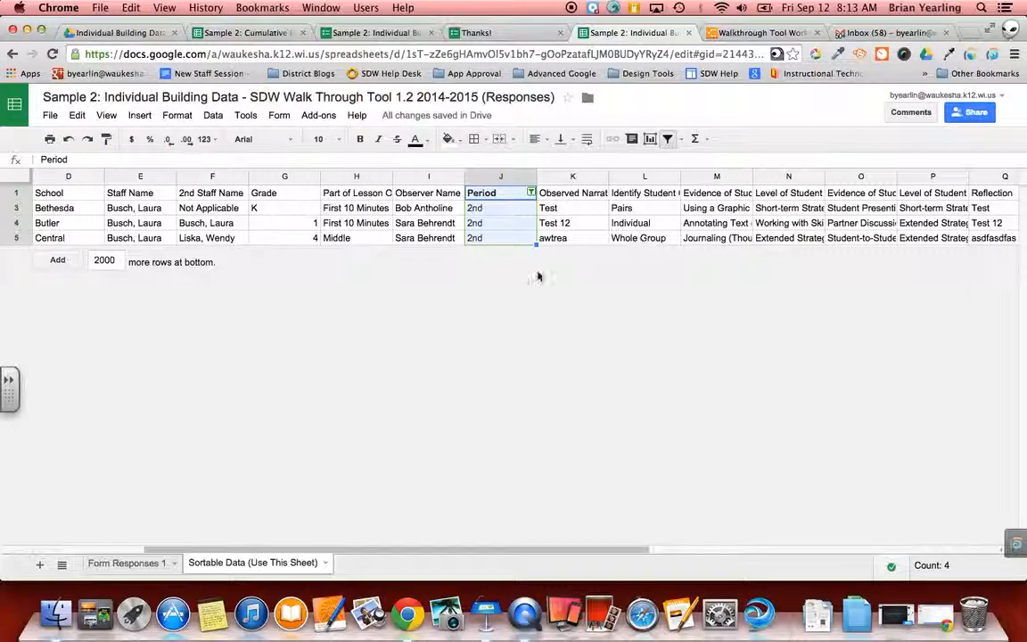
{"action": "left_click", "coordinate": [40, 566]}
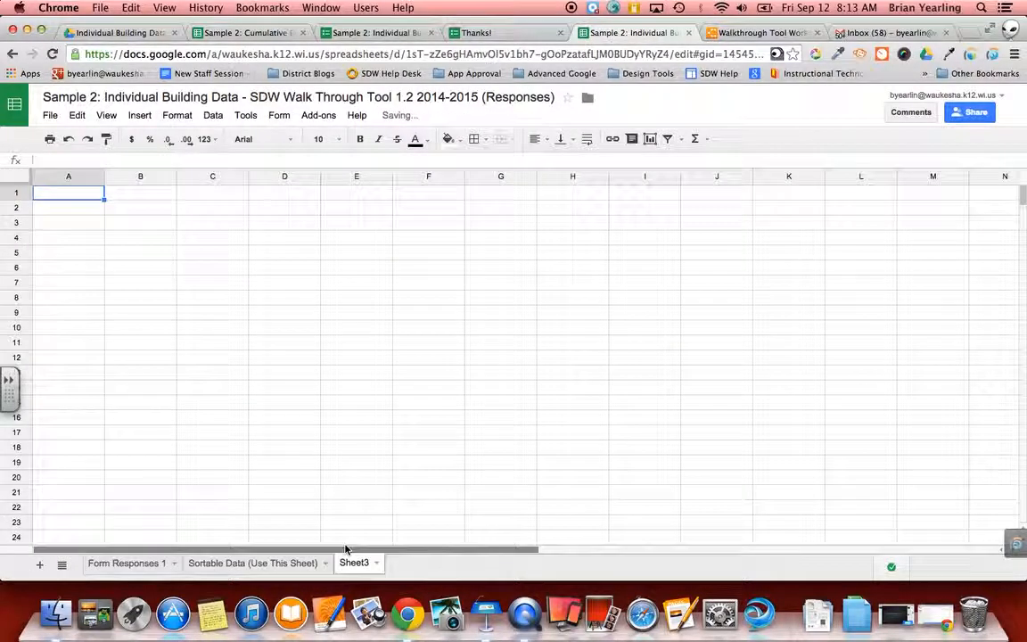
{"action": "double_click", "coordinate": [361, 564]}
{"action": "type", "text": "Q"}
{"action": "key", "text": "BackSpace"}
{"action": "type", "text": "Report on "}
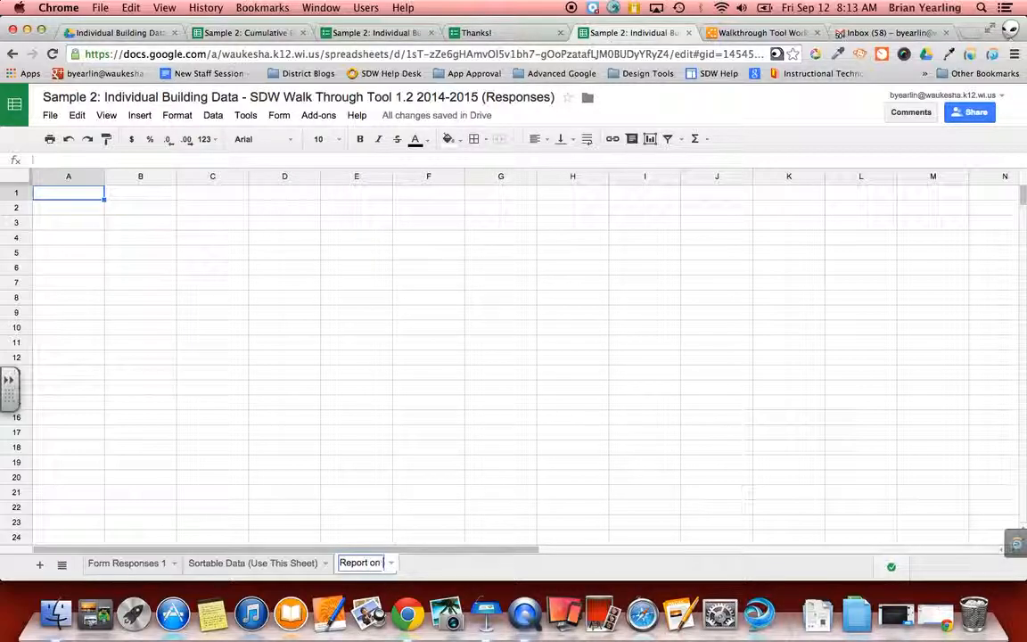
{"action": "type", "text": "2nd Period"}
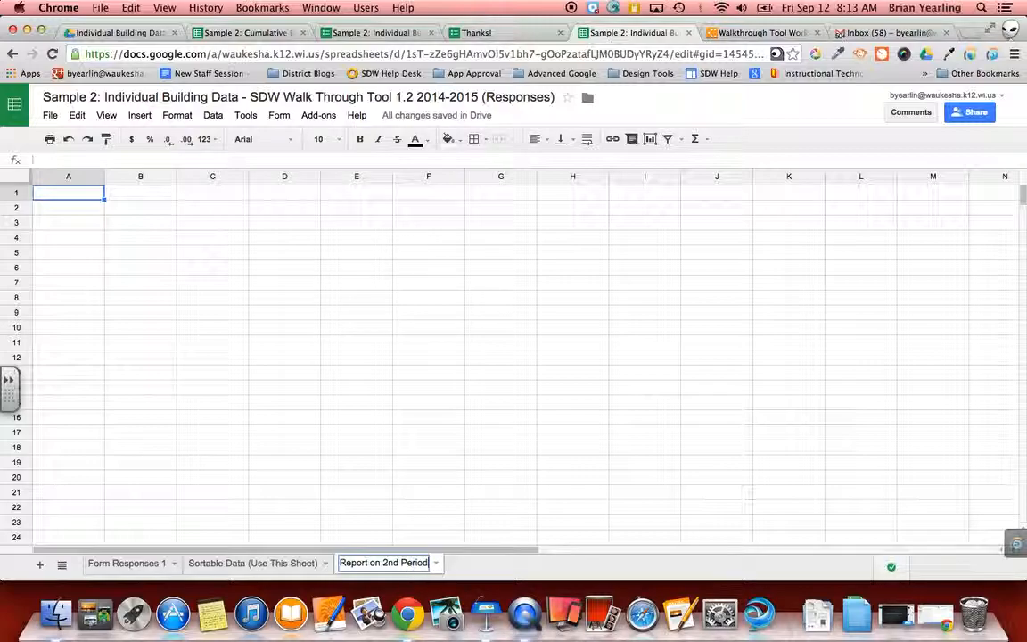
{"action": "left_click", "coordinate": [415, 493]}
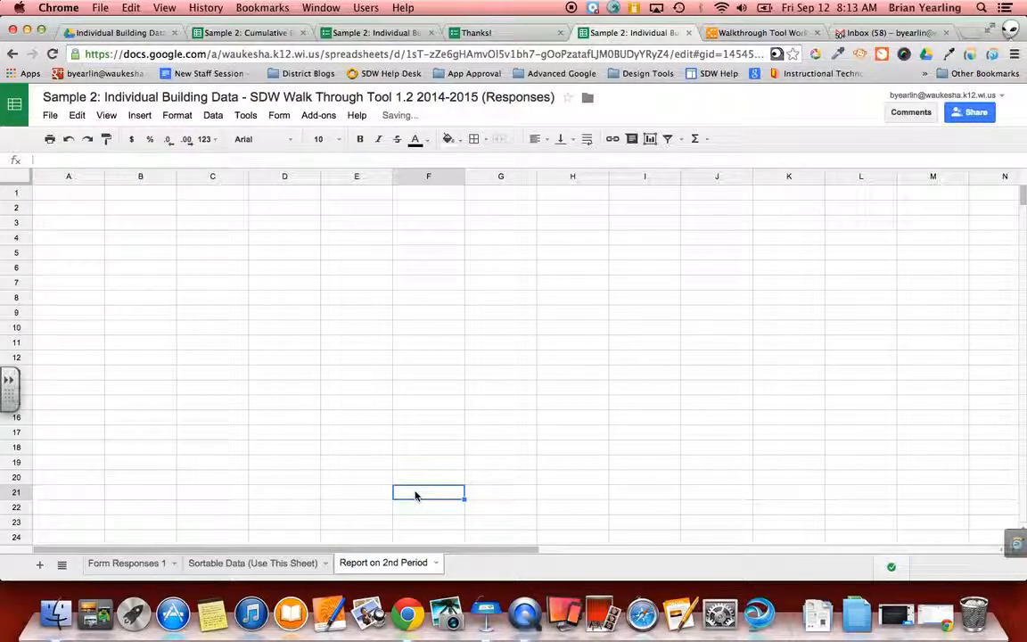